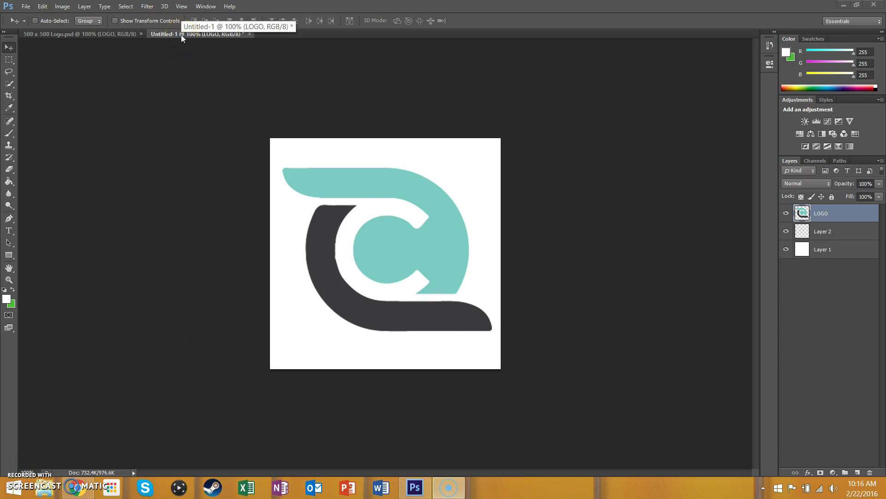
Compare the original 500 x 500 logo document with the Untitled-1 working document.
{"action": "left_click", "coordinate": [131, 21]}
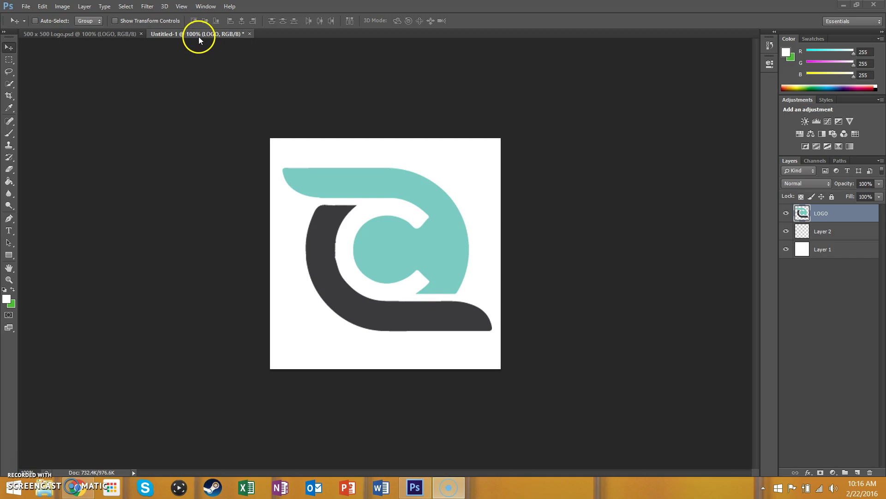
{"action": "left_click", "coordinate": [112, 32]}
{"action": "left_click", "coordinate": [154, 33]}
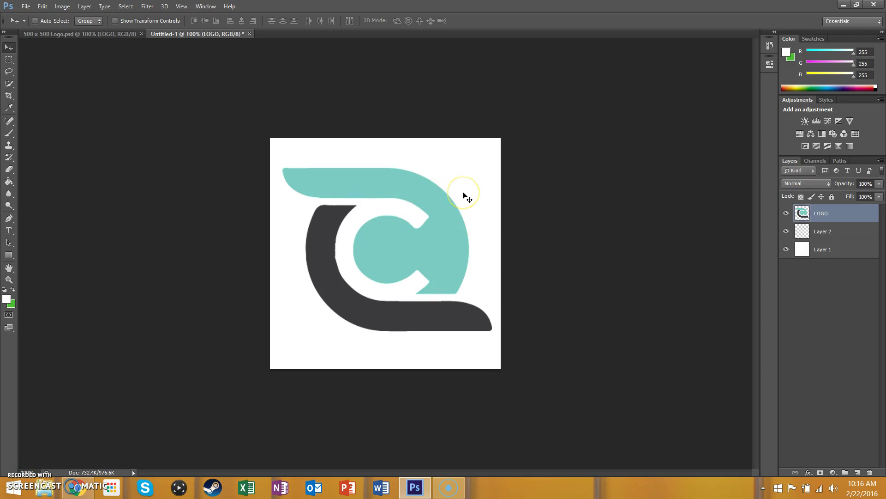
{"action": "left_click", "coordinate": [482, 195]}
Hide the white Layer 1 background so the logo sits on transparency.
{"action": "left_click", "coordinate": [460, 206]}
{"action": "left_click", "coordinate": [826, 249]}
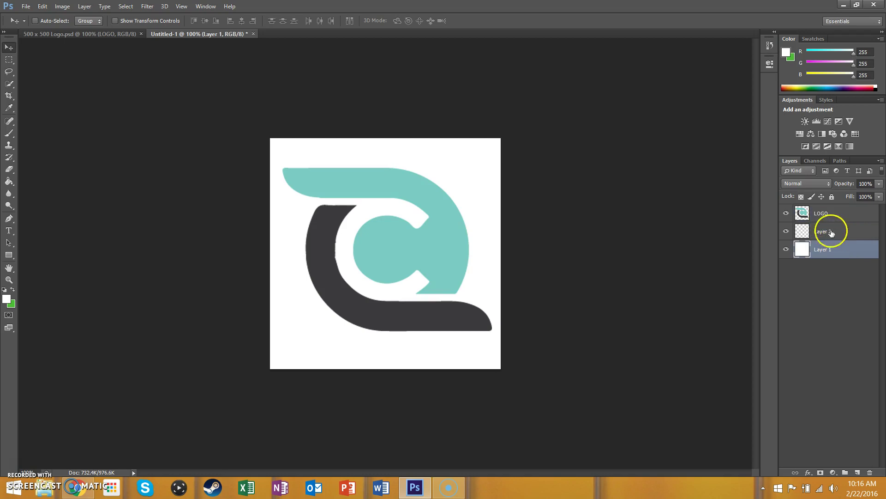
{"action": "left_click", "coordinate": [830, 213]}
{"action": "left_click", "coordinate": [814, 253]}
{"action": "left_click", "coordinate": [786, 250]}
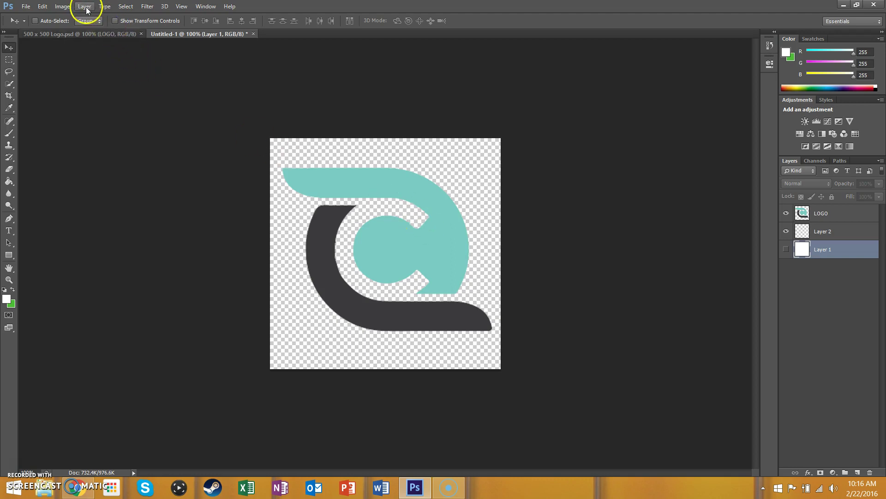
Resize the image to 16 × 16 pixels with proportions constrained.
{"action": "left_click", "coordinate": [62, 7]}
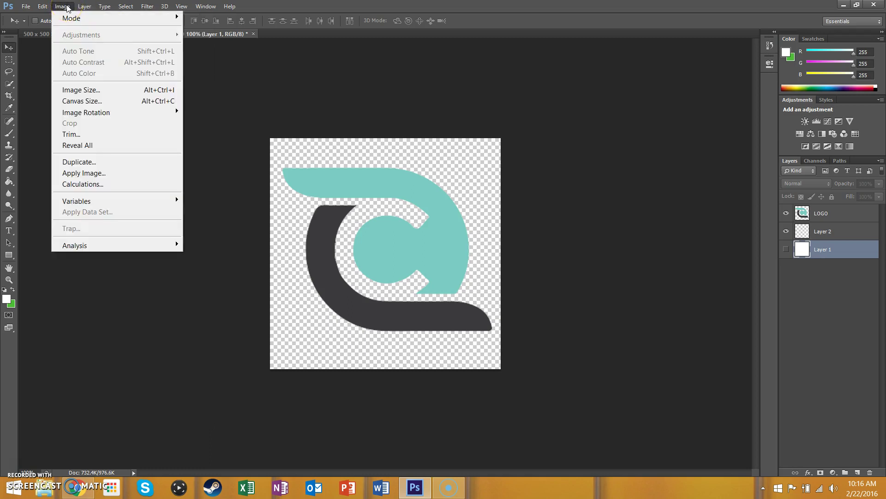
{"action": "left_click", "coordinate": [86, 91]}
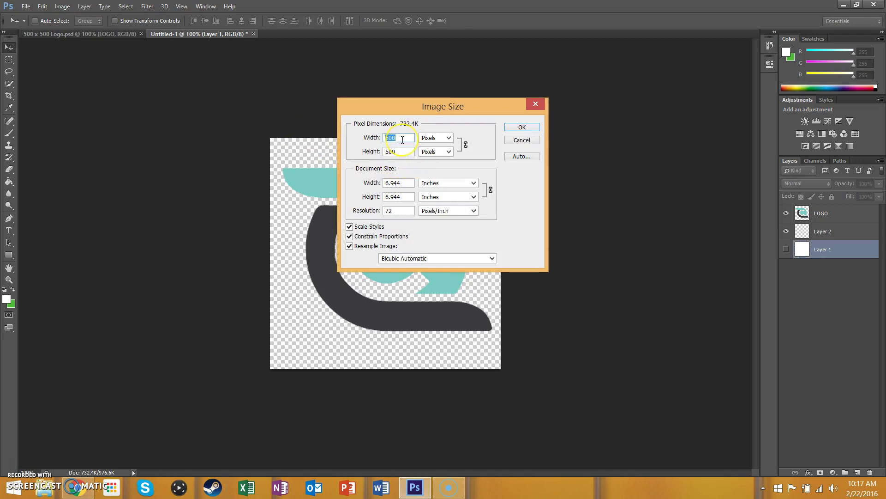
{"action": "type", "text": "16"}
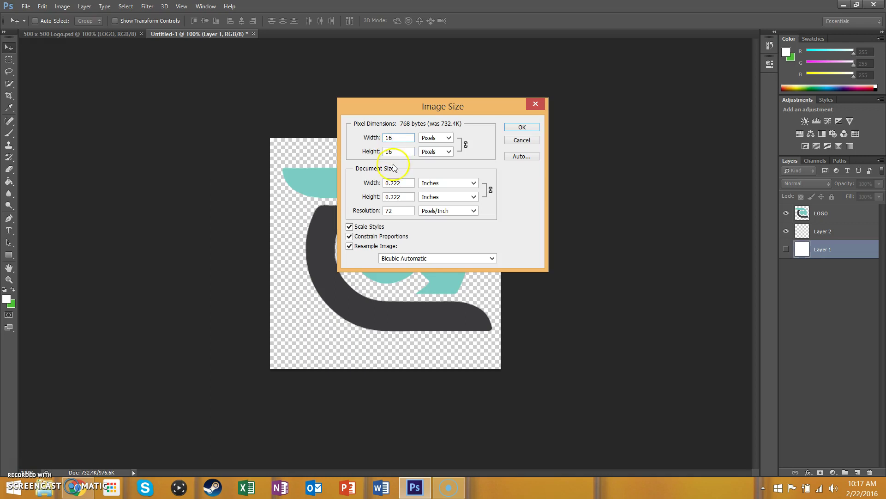
{"action": "left_click", "coordinate": [394, 153]}
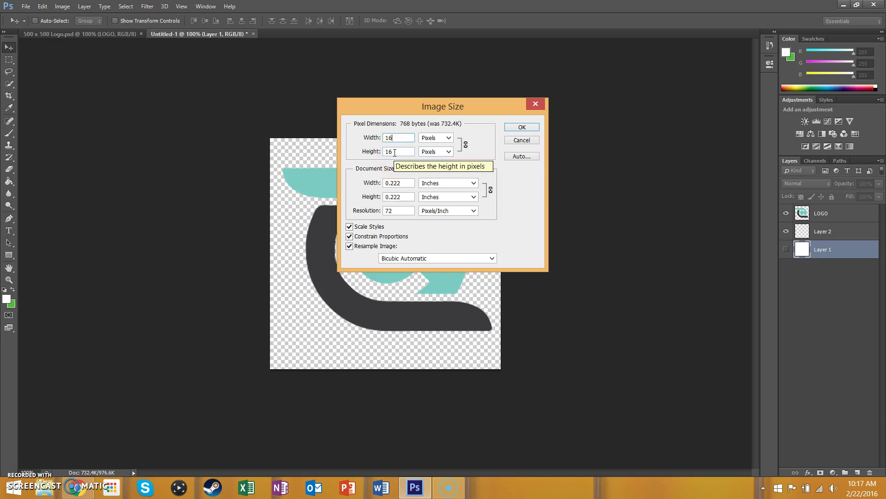
{"action": "left_click", "coordinate": [356, 258]}
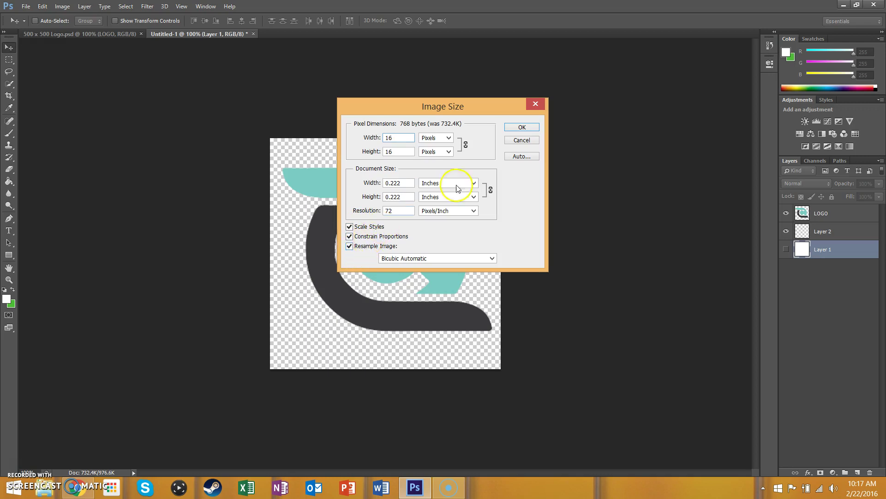
{"action": "left_click", "coordinate": [522, 128]}
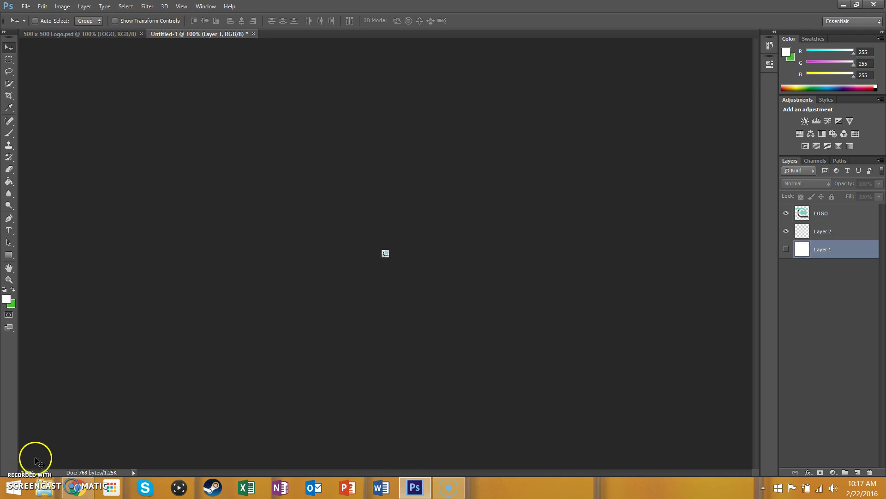
Zoom the view to 1000% to inspect the tiny icon.
{"action": "left_click", "coordinate": [31, 471]}
{"action": "type", "text": "1000"}
{"action": "key", "text": "Return"}
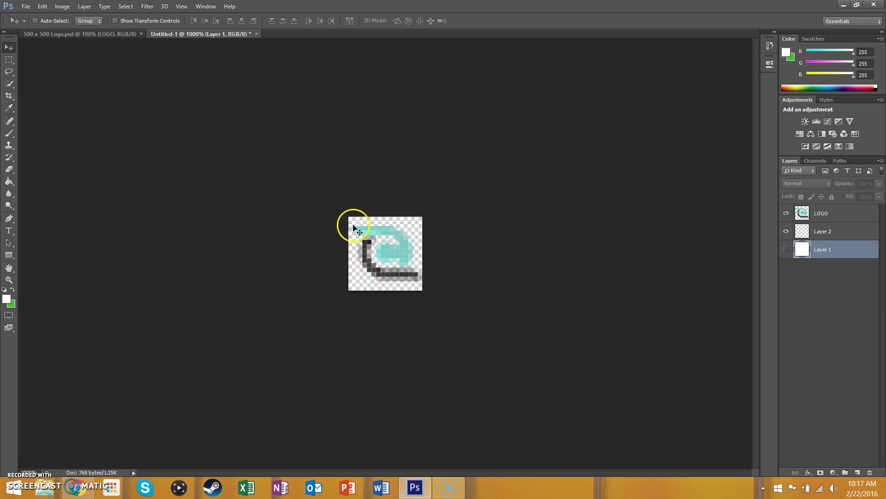
Save for Web as a transparent PNG-24 named 'Anime Cluster Favicon' in the Logo folder.
{"action": "left_click", "coordinate": [26, 6]}
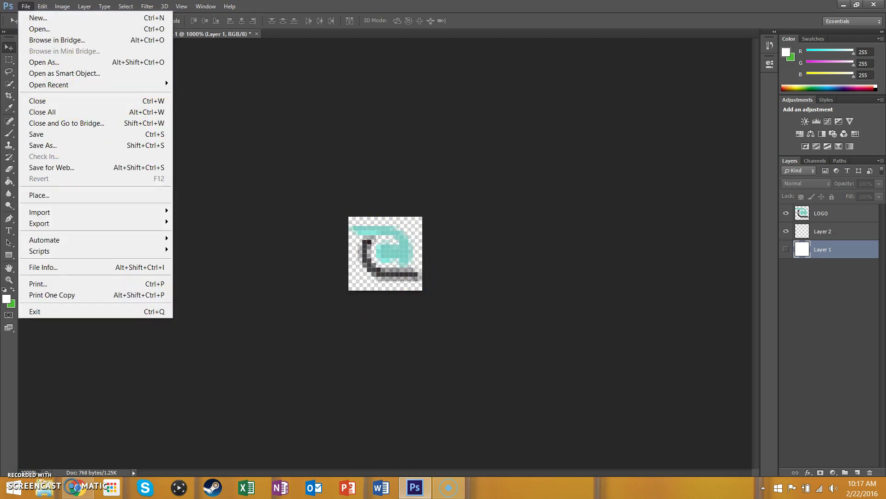
{"action": "left_click", "coordinate": [52, 167]}
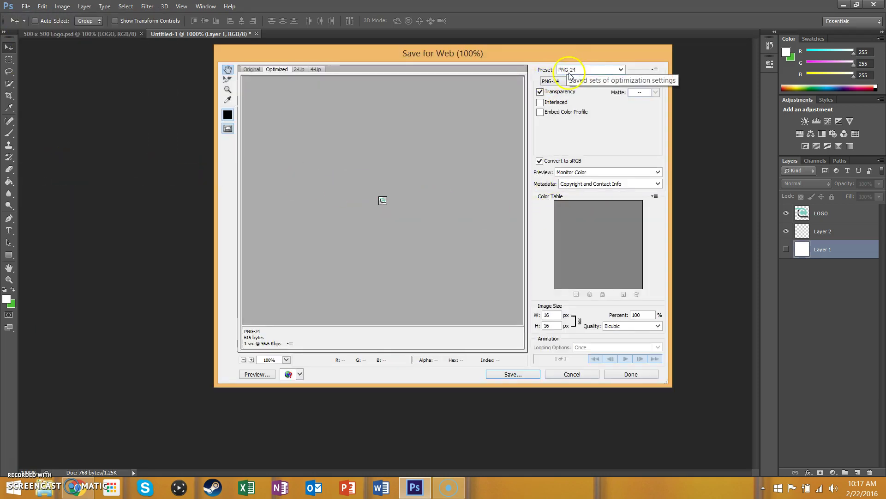
{"action": "left_click", "coordinate": [583, 70]}
{"action": "left_click", "coordinate": [583, 72]}
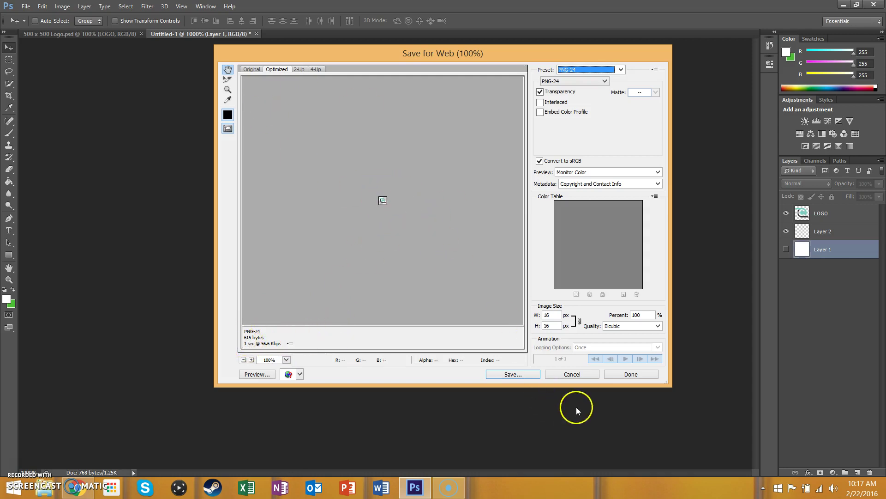
{"action": "left_click", "coordinate": [530, 376]}
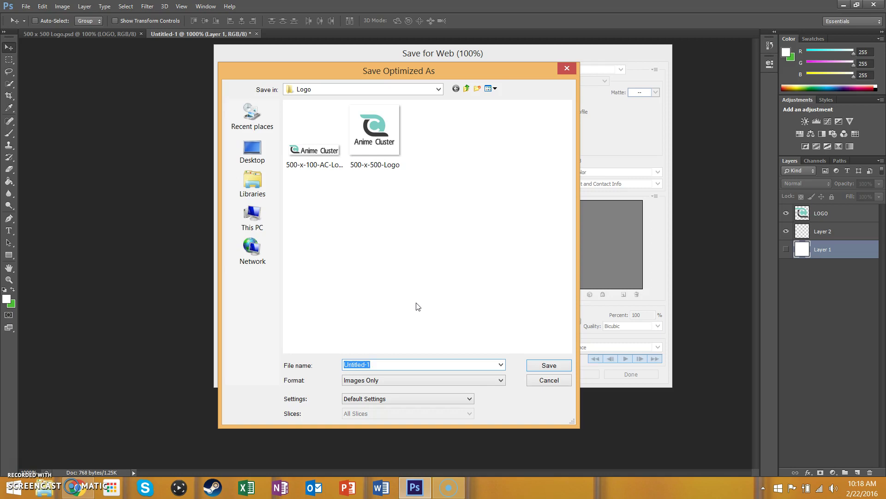
{"action": "type", "text": "Anime Cluster Favicon"}
{"action": "left_click", "coordinate": [555, 366]}
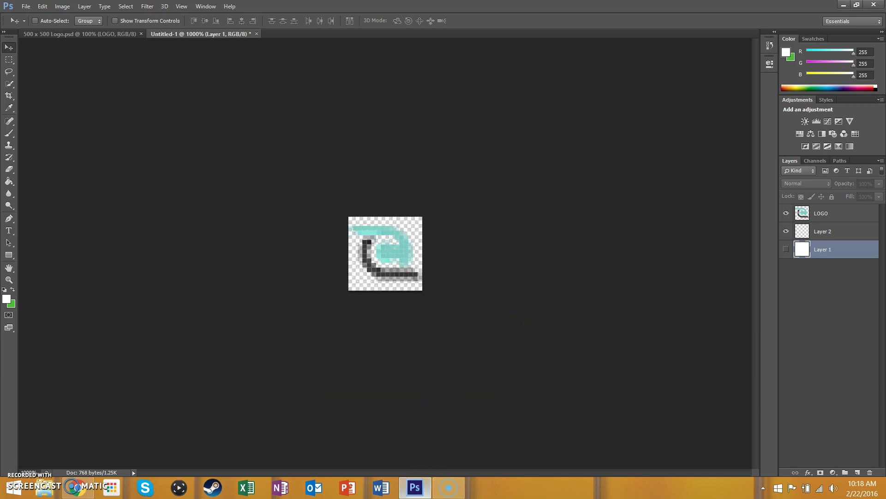
Minimize Photoshop and switch to the Shopify theme editor tab in Chrome.
{"action": "left_click", "coordinate": [843, 5]}
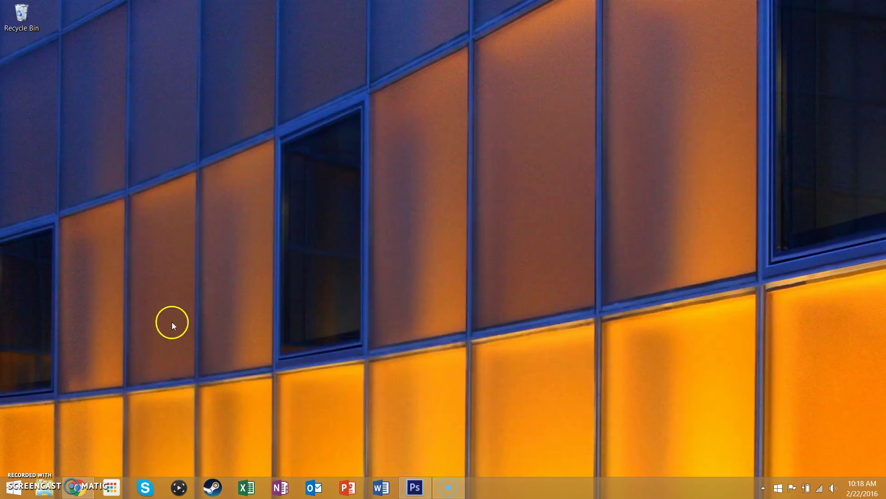
{"action": "left_click", "coordinate": [72, 487]}
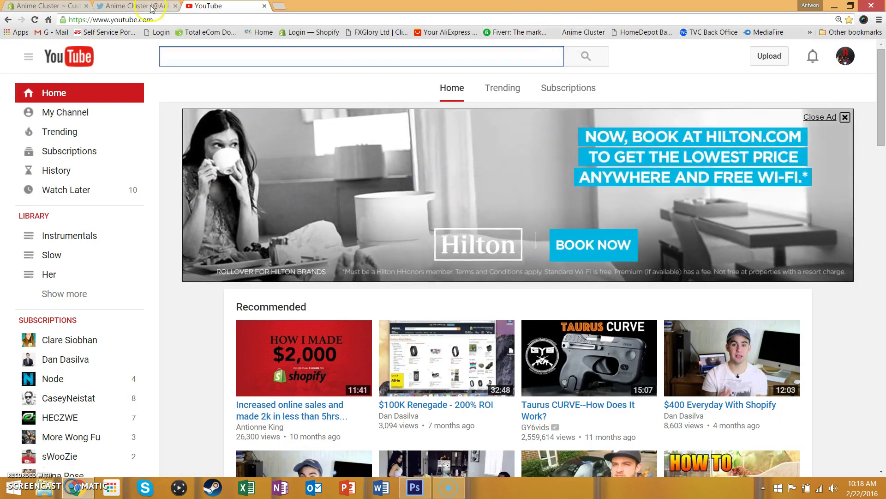
{"action": "key", "text": "ctrl+1"}
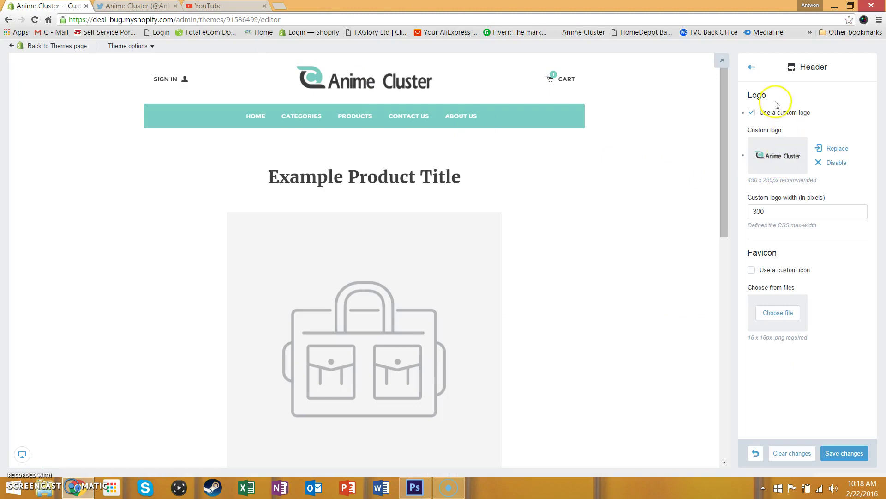
Enable the custom favicon, upload Anime-Cluster-Favicon, and save the theme changes.
{"action": "left_click", "coordinate": [761, 275]}
{"action": "left_click", "coordinate": [777, 310]}
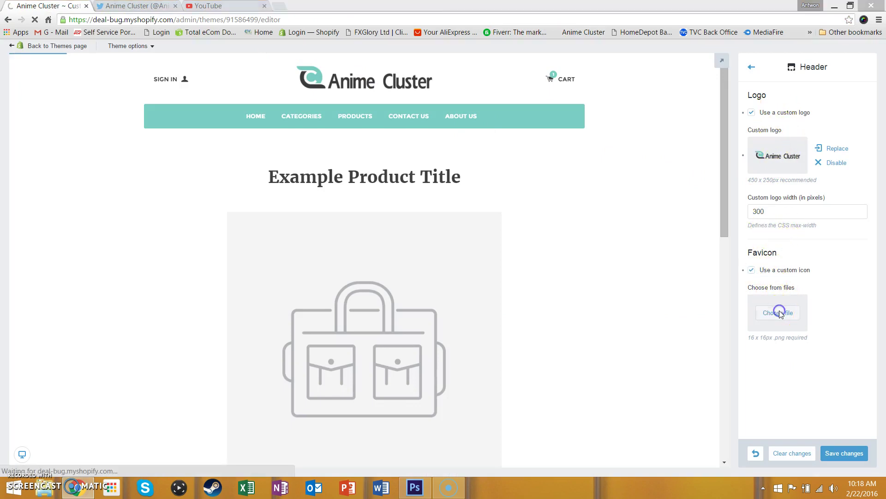
{"action": "left_click", "coordinate": [269, 110]}
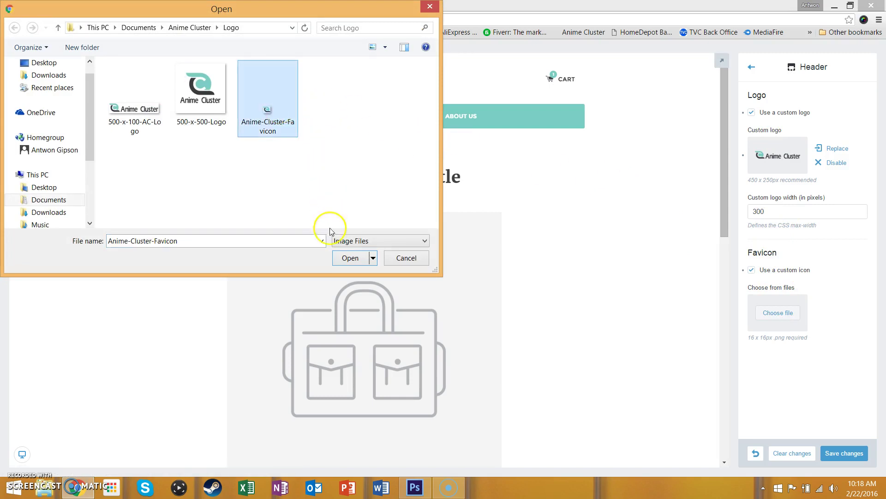
{"action": "left_click", "coordinate": [349, 257]}
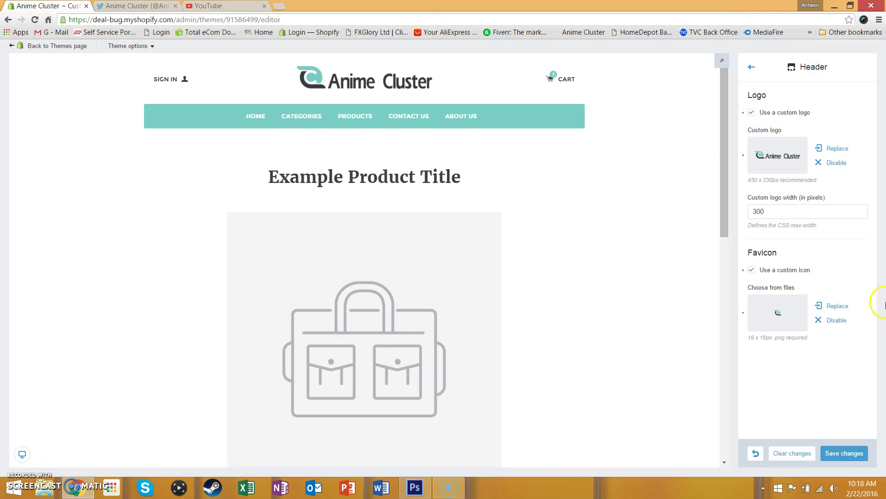
{"action": "left_click", "coordinate": [832, 449]}
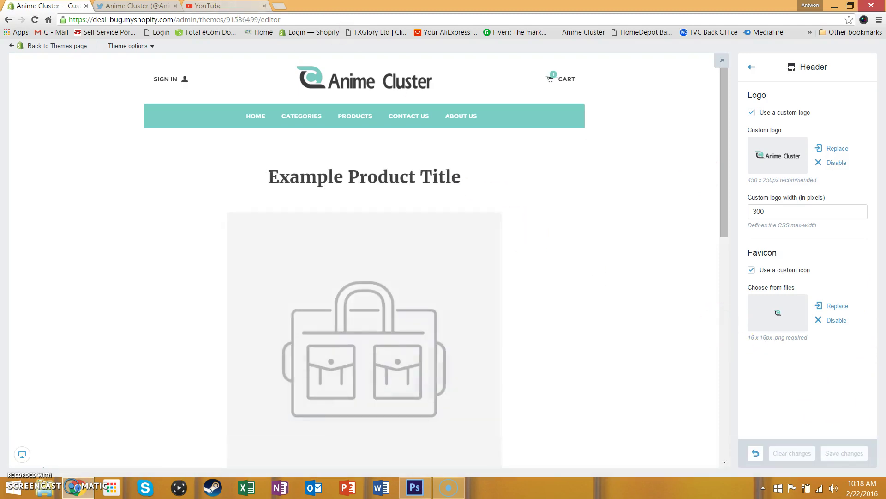
{"action": "left_click", "coordinate": [279, 6]}
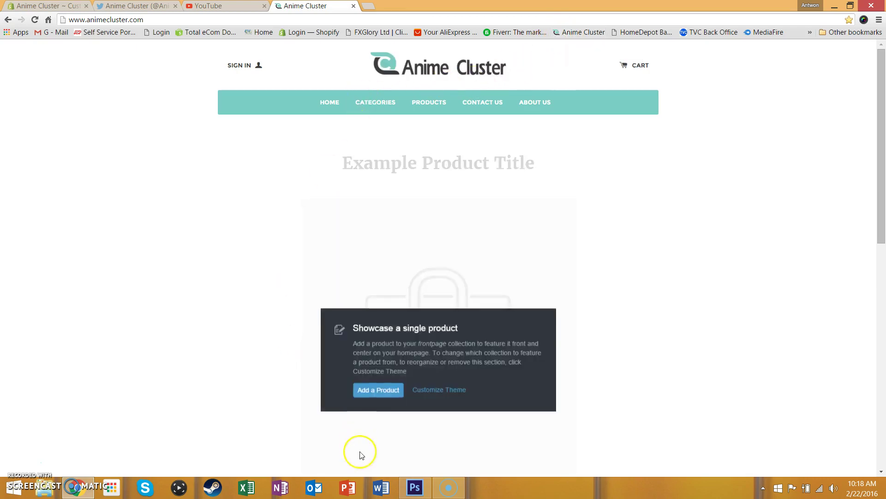
Minimize Chrome and restore Photoshop showing the 16 × 16 favicon document.
{"action": "left_click", "coordinate": [79, 488]}
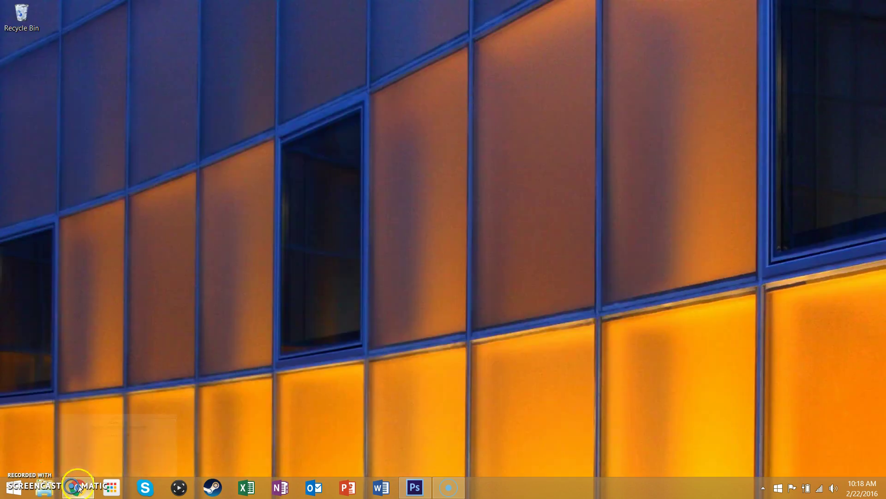
{"action": "left_click", "coordinate": [415, 490]}
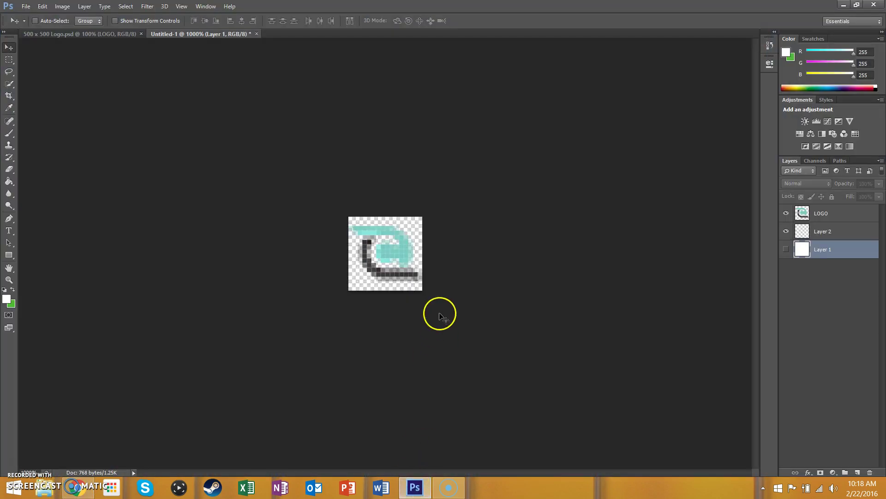